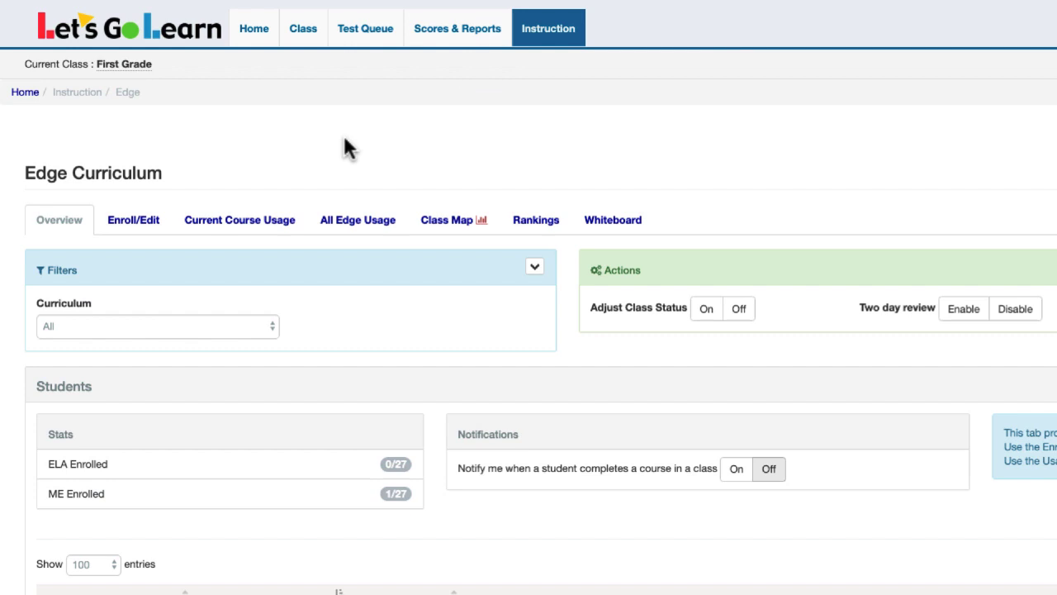
Show the Edge enrollment view listing students' ELA and ME courses.
click(122, 223)
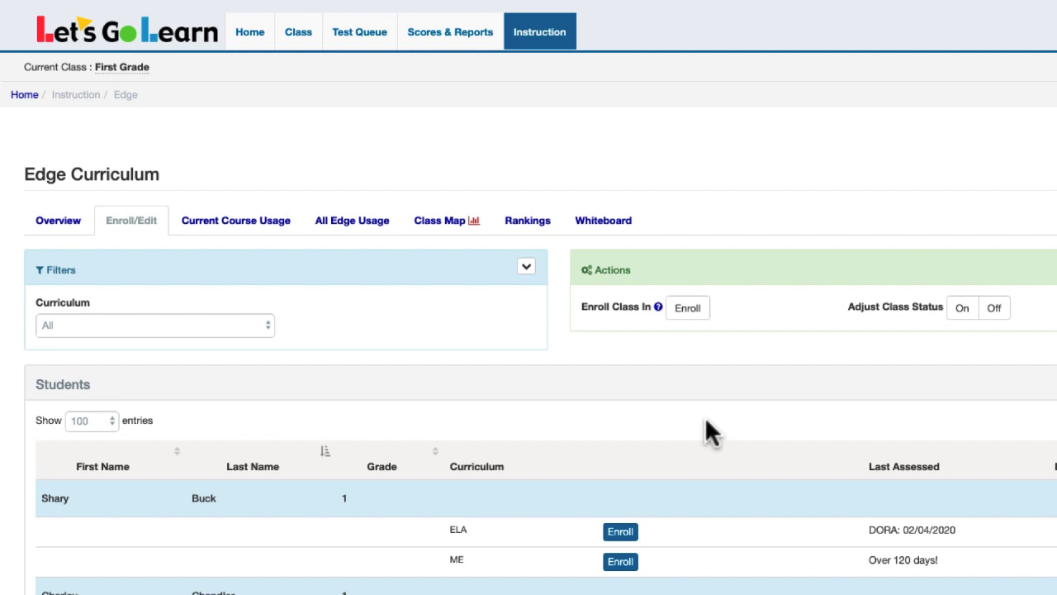
scroll(704, 417, down, 2)
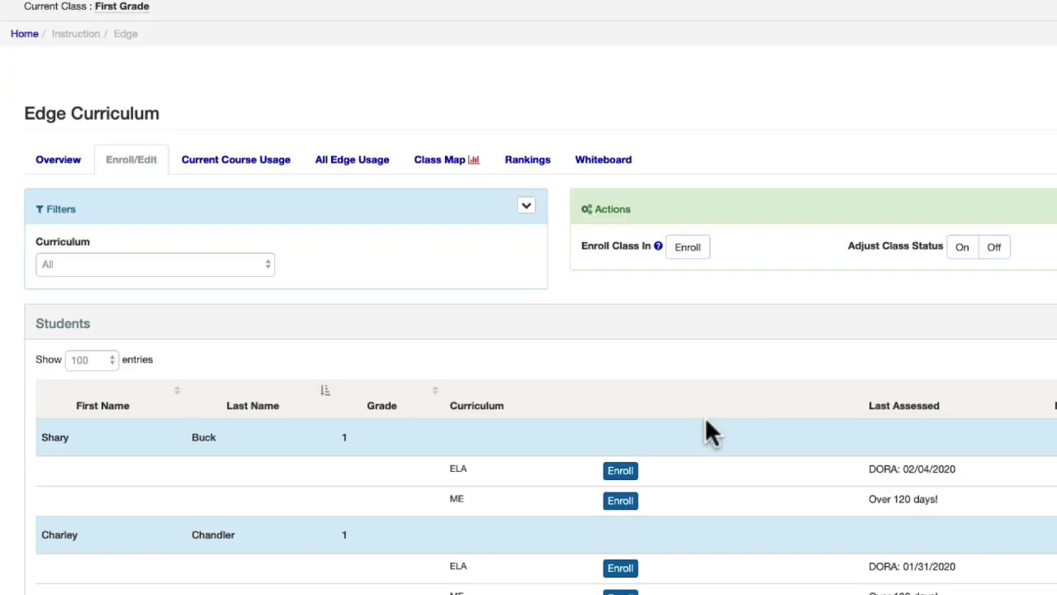
scroll(704, 416, down, 1)
mouse_move(620, 470)
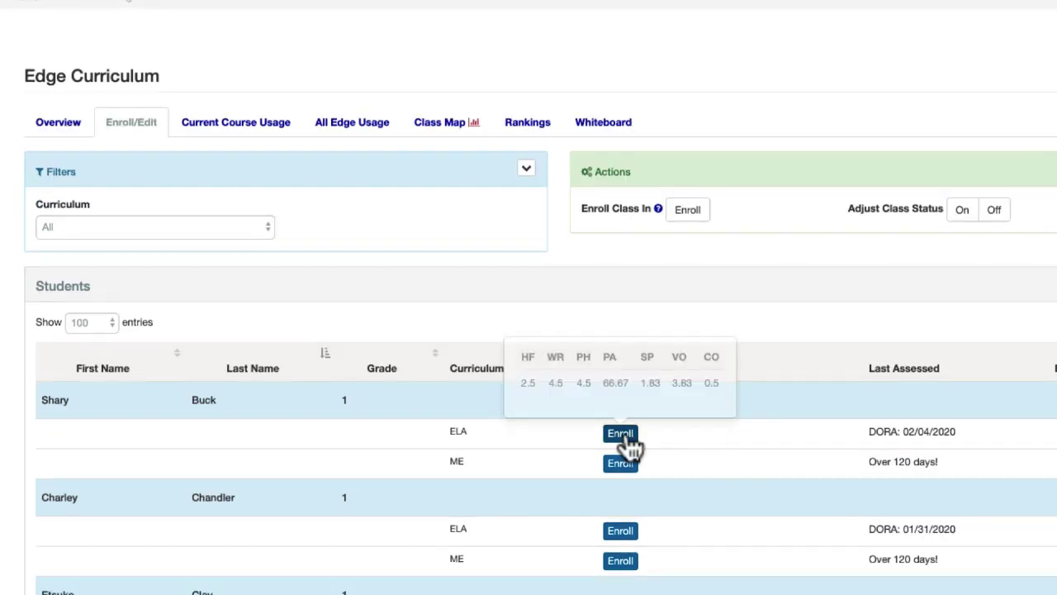
Enroll the first student in ELA using the DORA Recommended series via Enroll Now.
click(620, 434)
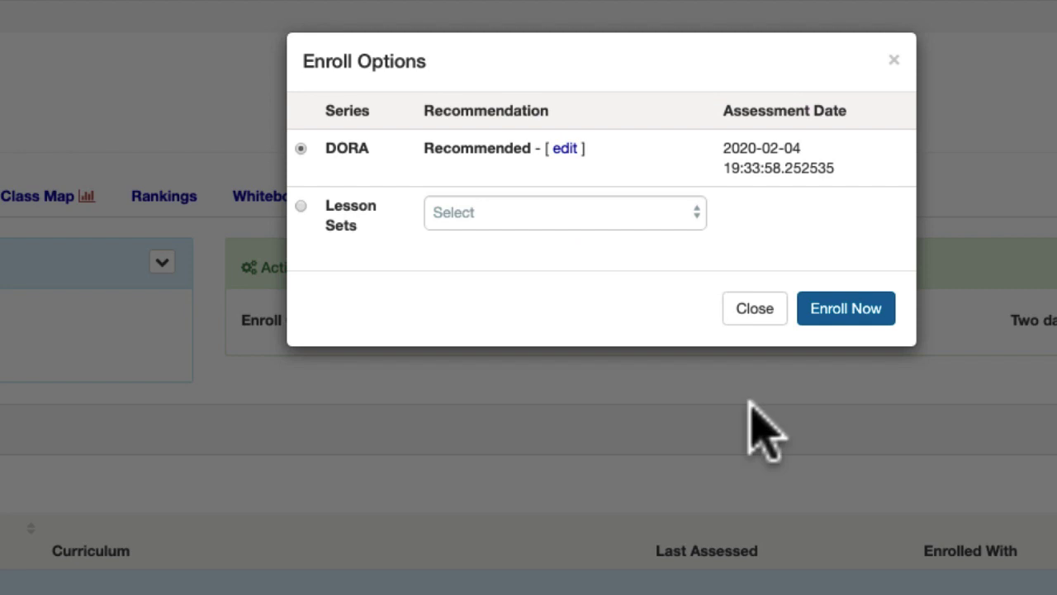
click(869, 312)
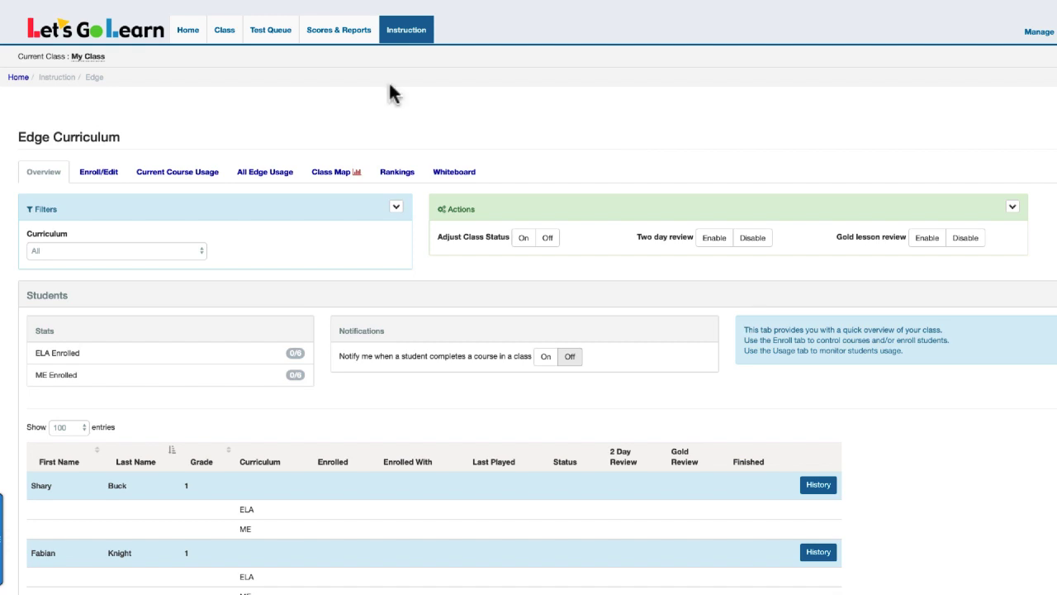
Return to the Enroll/Edit view for the class on the Edge Curriculum page.
click(93, 179)
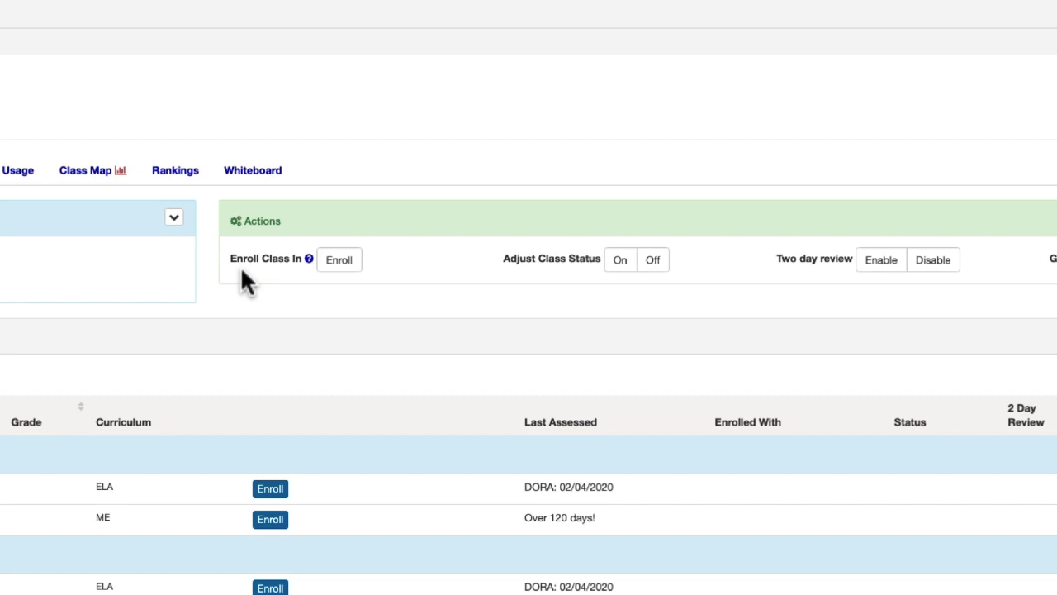
Bring up the Enroll Class dialog with ELA and Math lesson set choices.
click(339, 260)
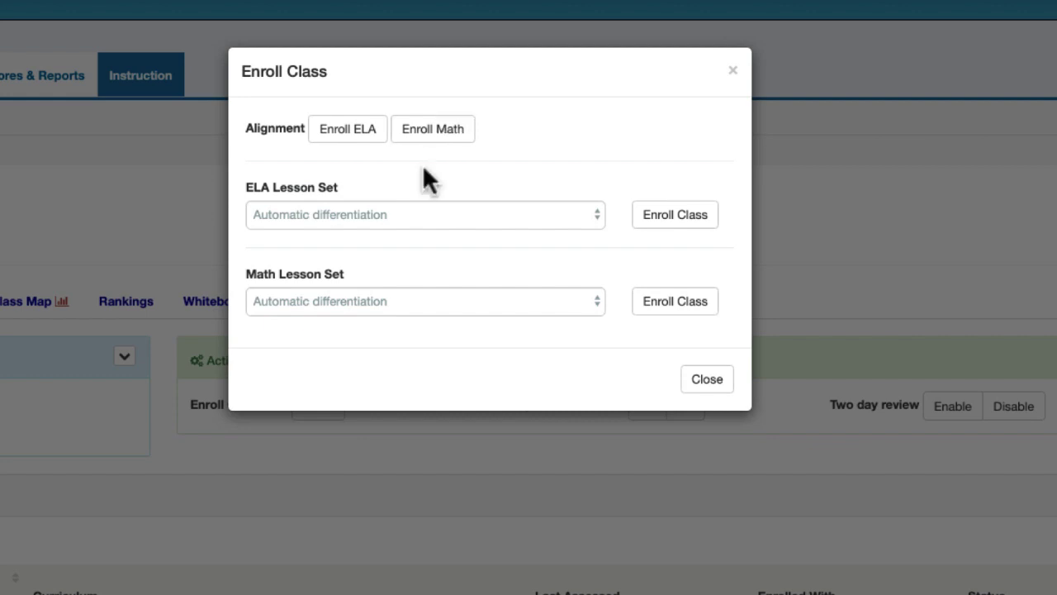
Enroll the whole class in ELA, all 6 students with DORA 02/04/2020.
click(347, 136)
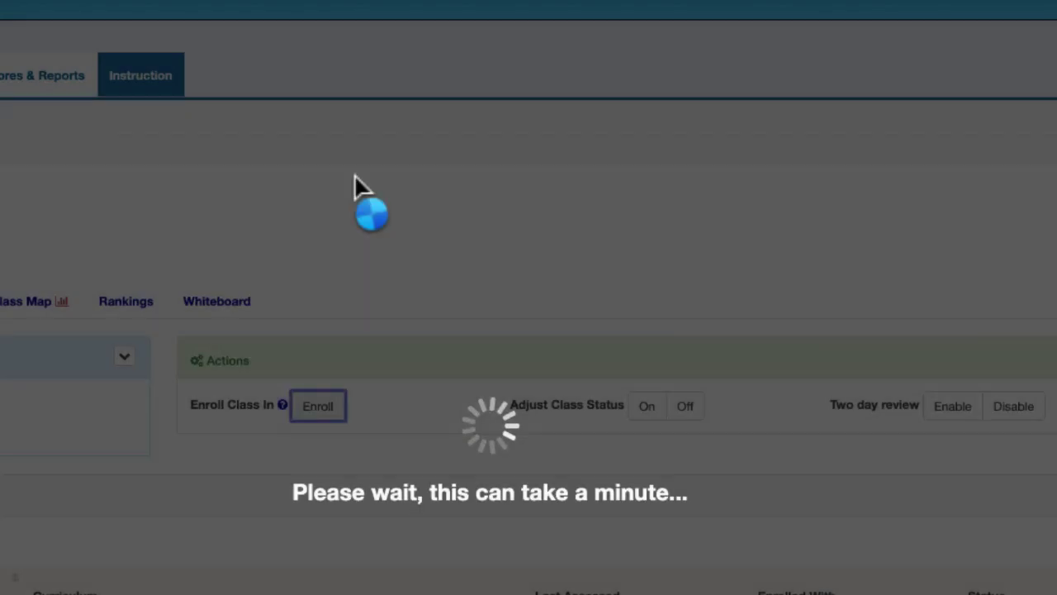